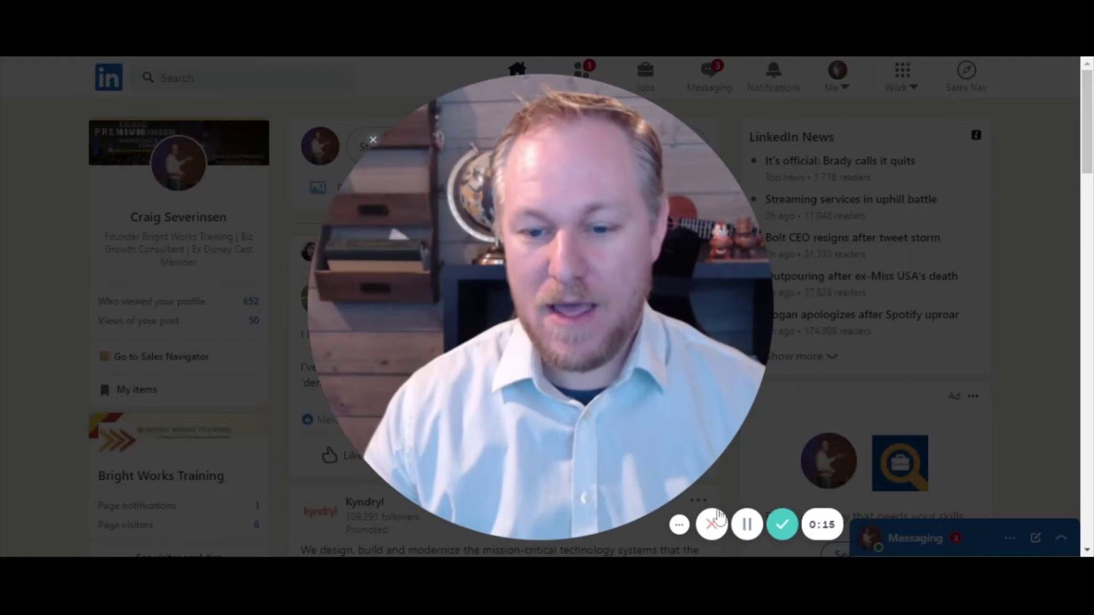
- Expand the sidebar Events list on the home feed from three to five events
left_click(679, 525)
left_click(513, 519)
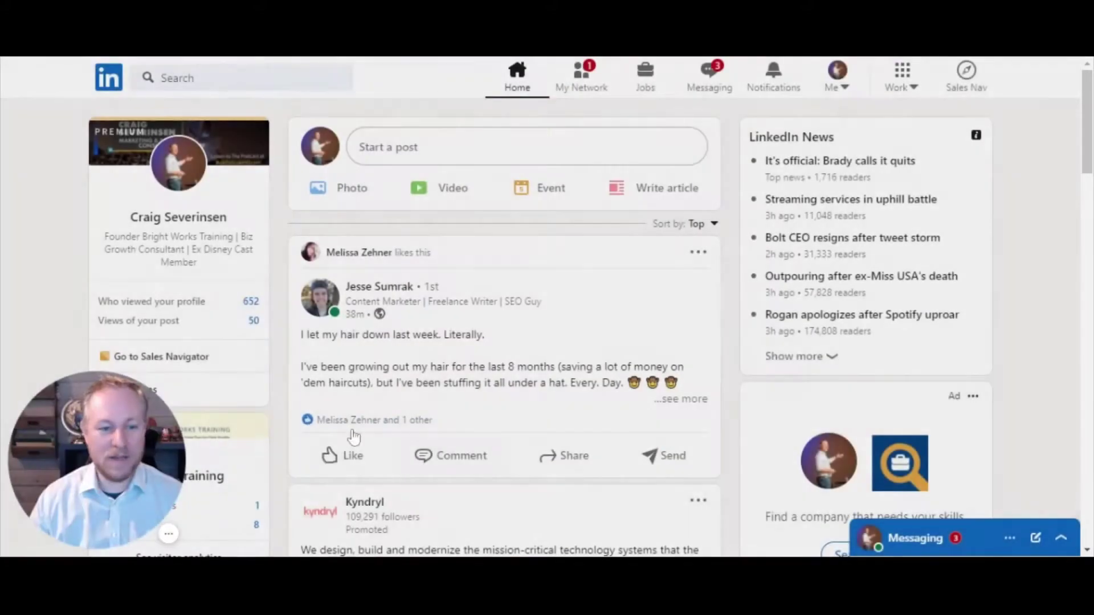
left_click_drag(106, 427, 989, 118)
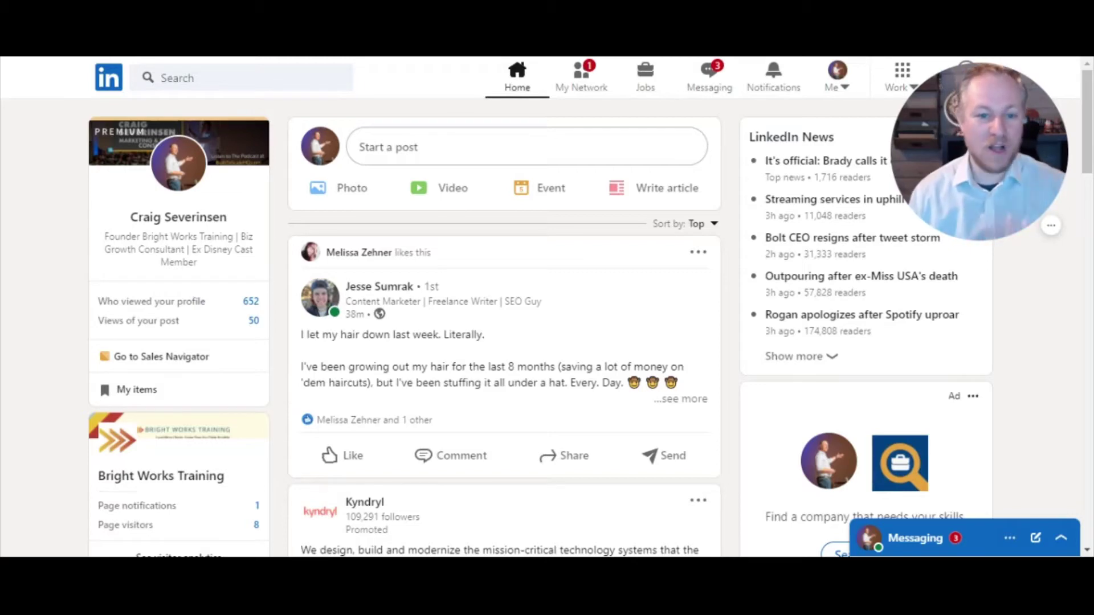
scroll(152, 244, "down", 3)
scroll(152, 243, "down", 3)
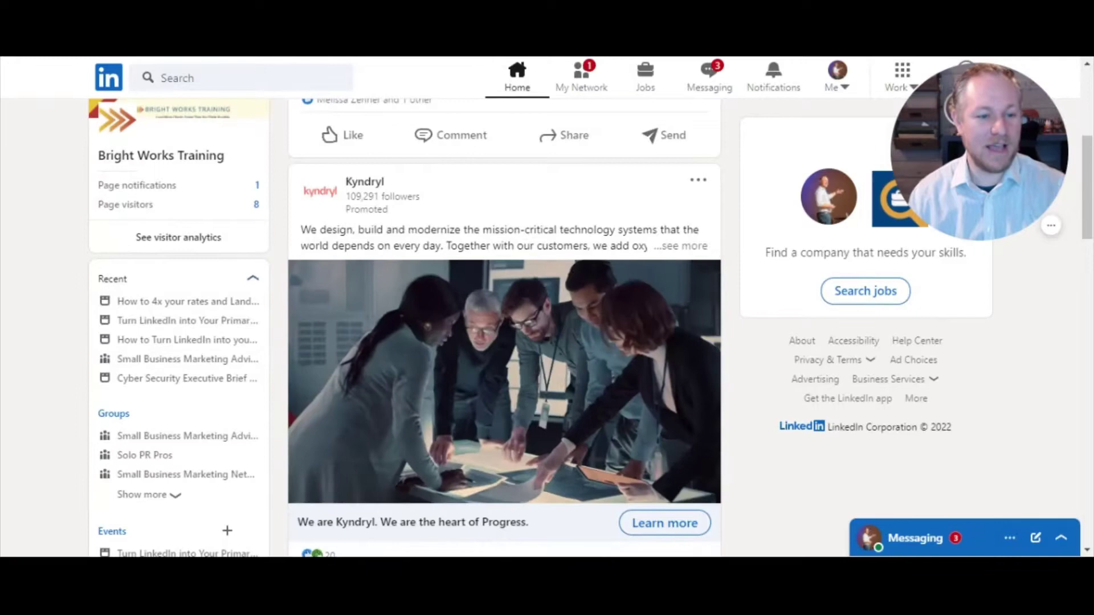
scroll(95, 401, "down", 3)
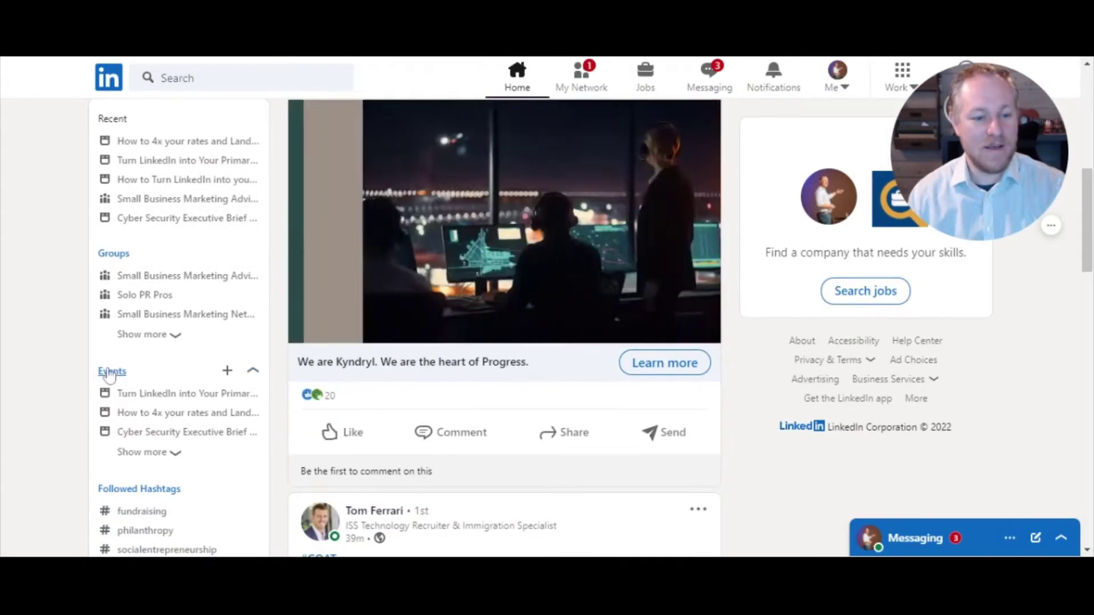
left_click(154, 455)
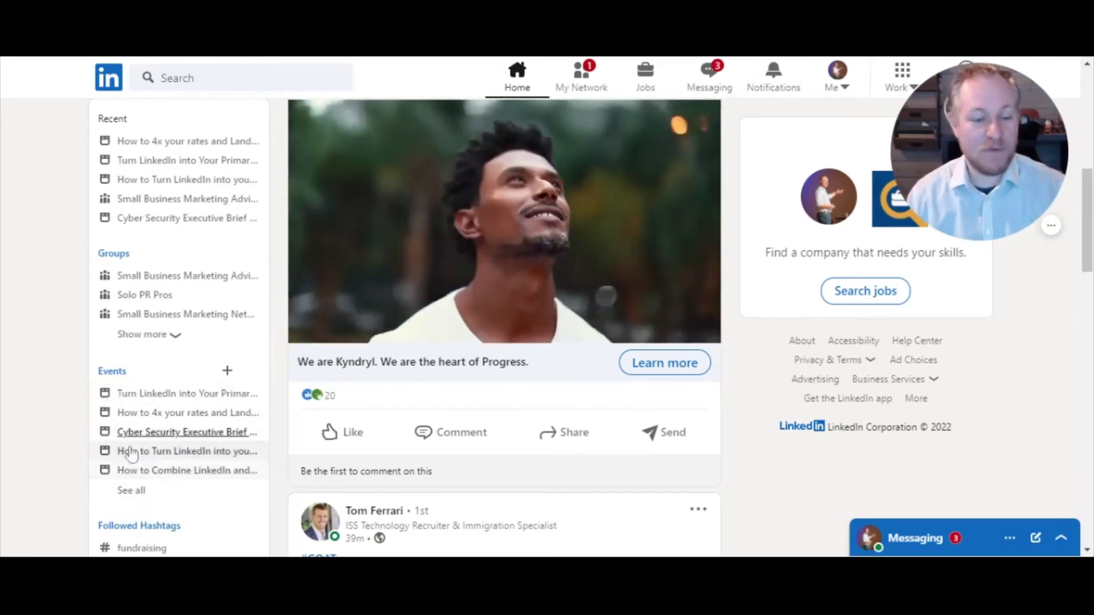
- Start a new event with the Events '+' to get the Create an event form
left_click(227, 370)
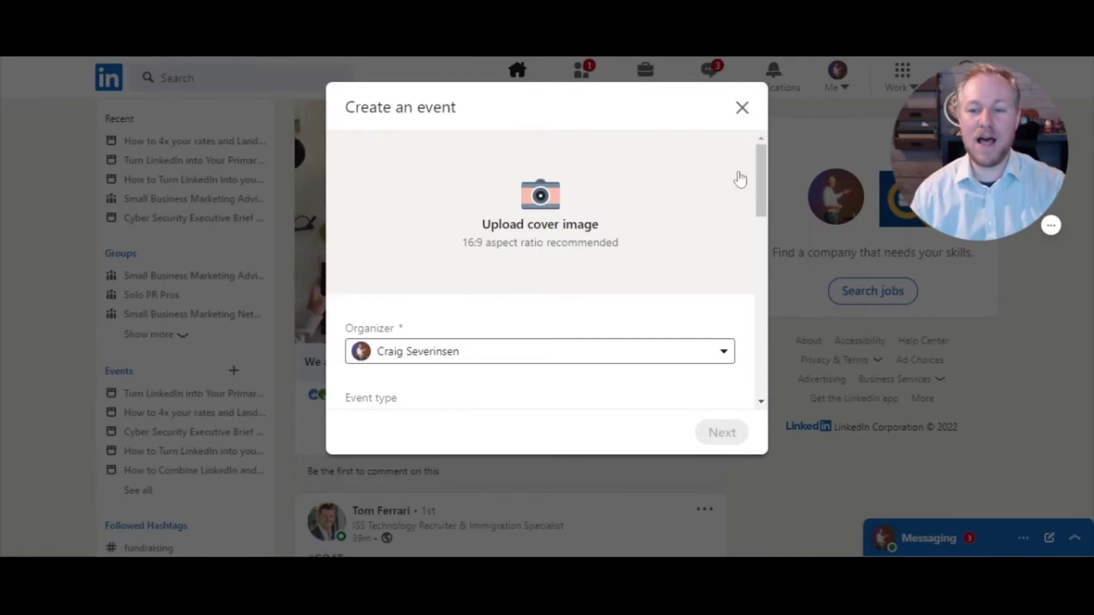
mouse_move(762, 160)
left_mouse_down()
mouse_move(765, 344)
mouse_move(774, 159)
left_mouse_up()
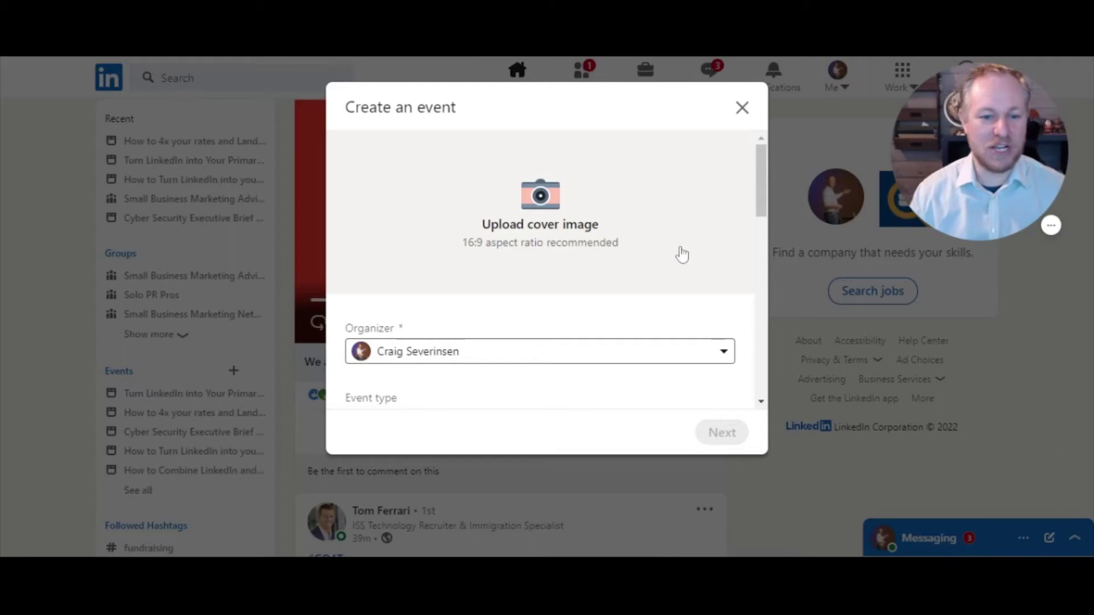
left_click_drag(761, 160, 750, 138)
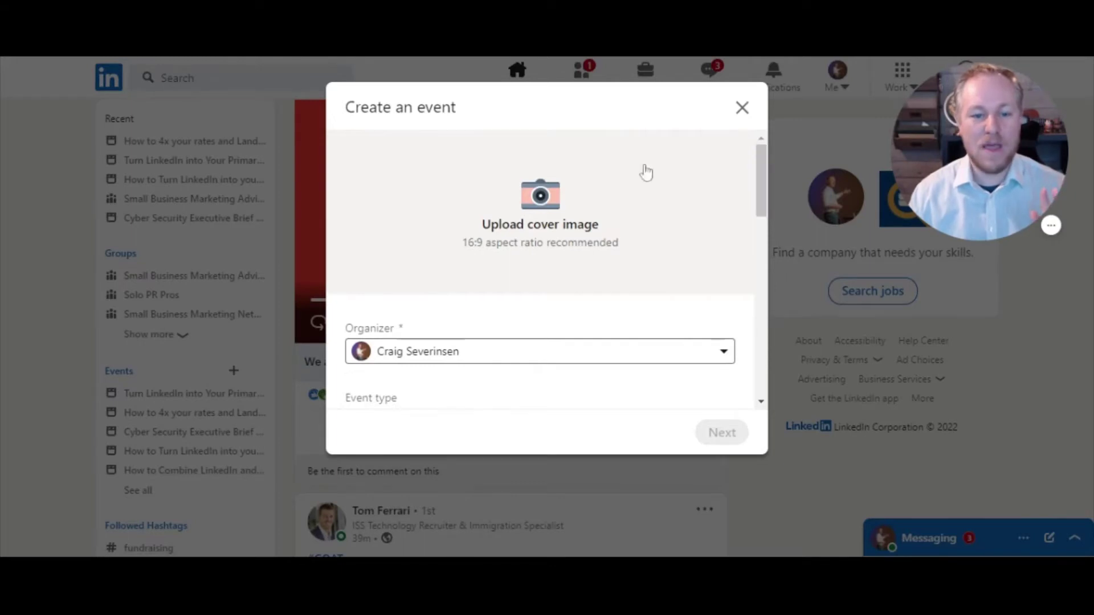
scroll(493, 247, "down", 1)
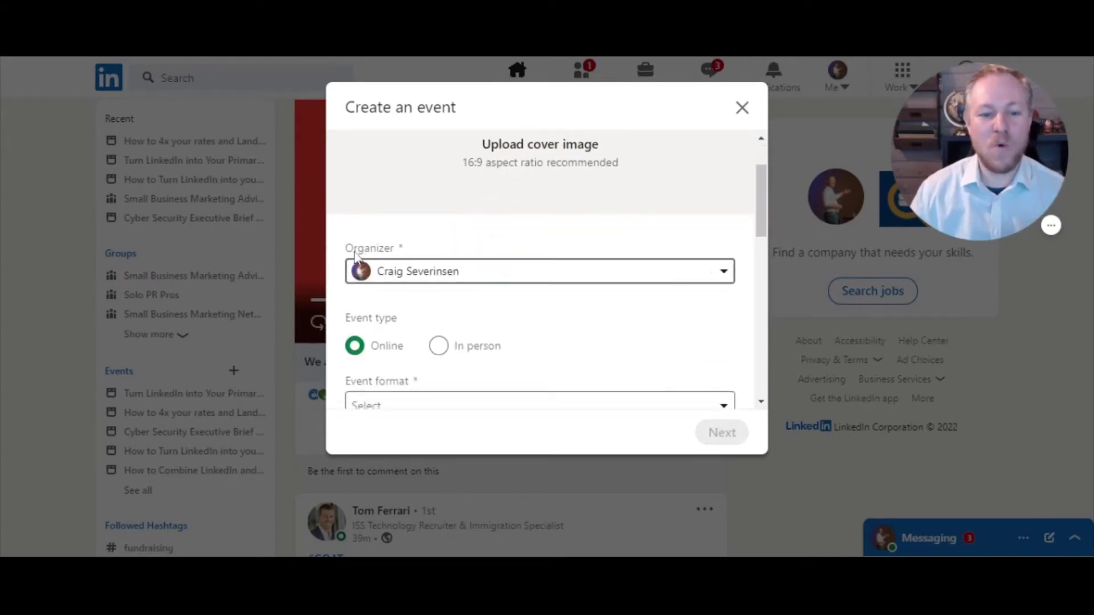
- Pick the Bright Works Training page as organizer in the Organizer dropdown
left_click(719, 272)
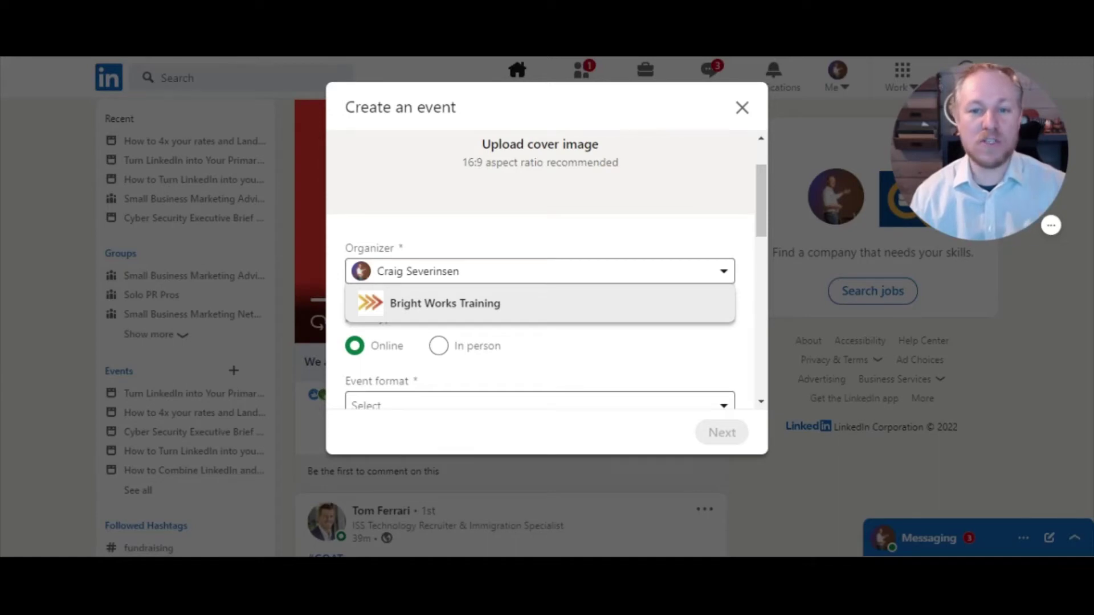
left_click(430, 308)
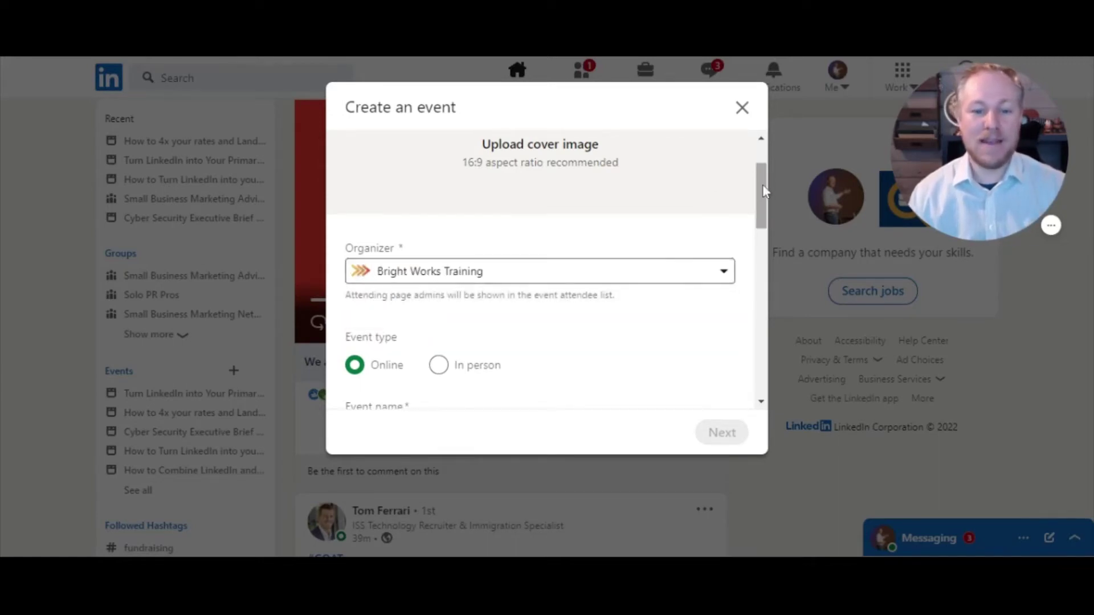
mouse_move(763, 184)
left_mouse_down()
mouse_move(764, 296)
mouse_move(762, 194)
left_mouse_up()
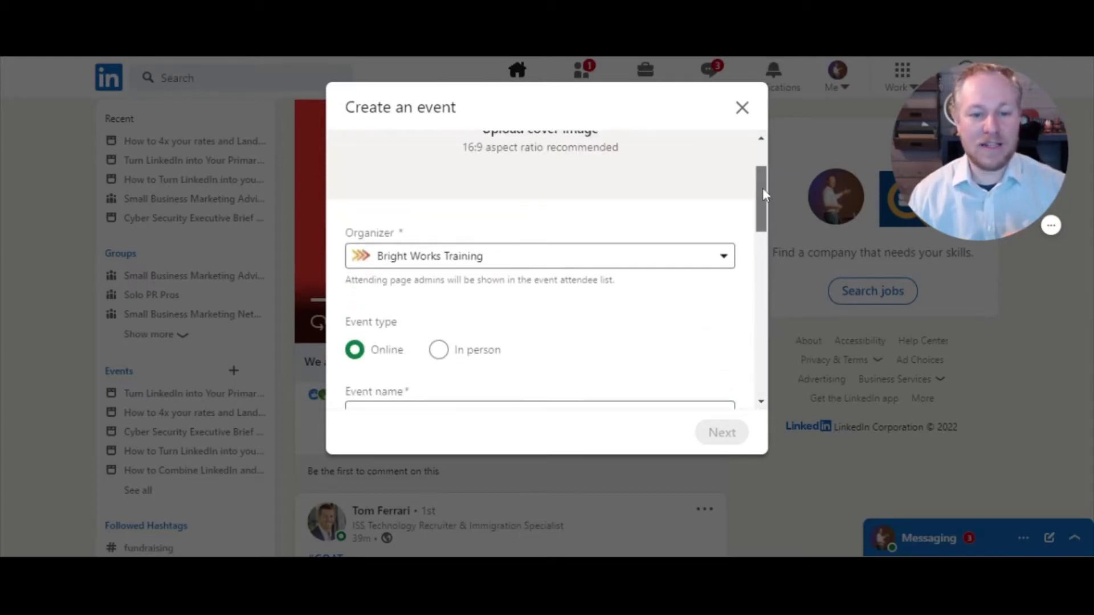
scroll(725, 330, "down", 10)
scroll(733, 342, "up", 3)
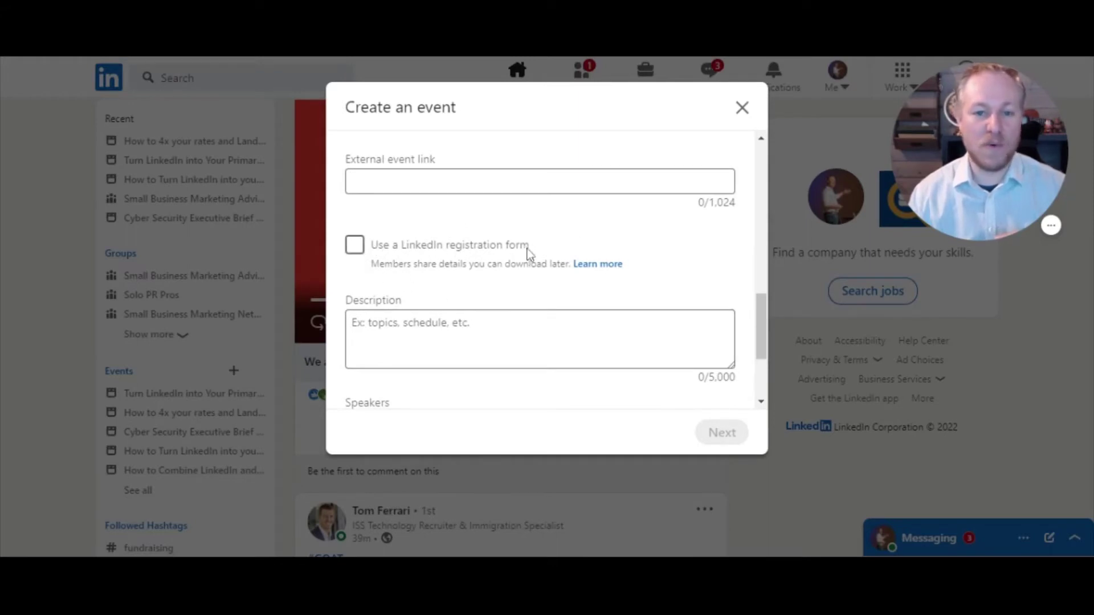
- Turn on the LinkedIn registration form and start on the required Privacy policy link field
left_click(354, 249)
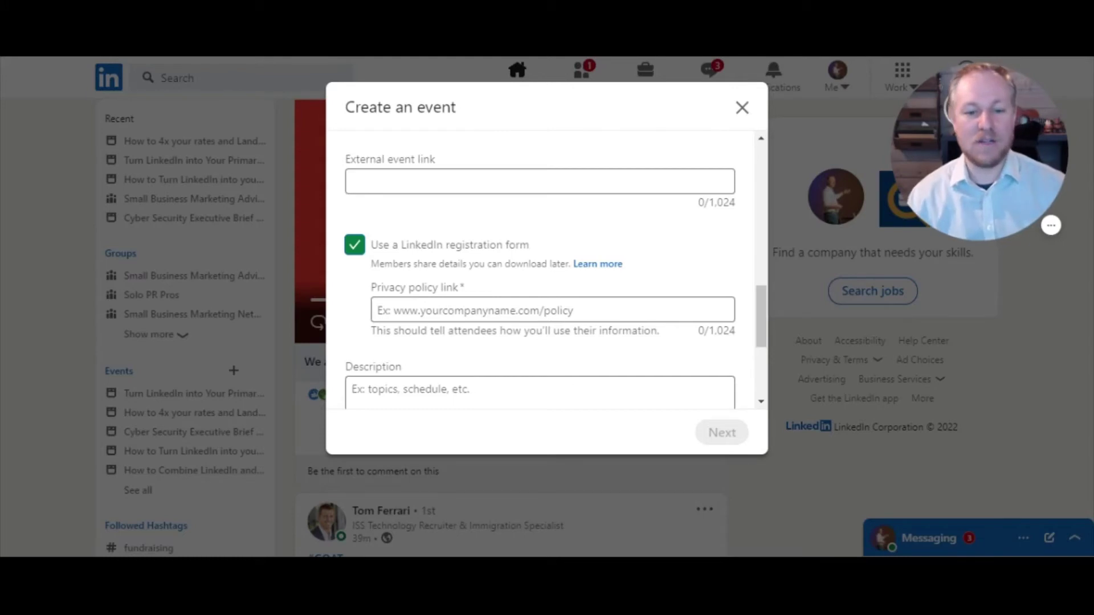
left_click(406, 308)
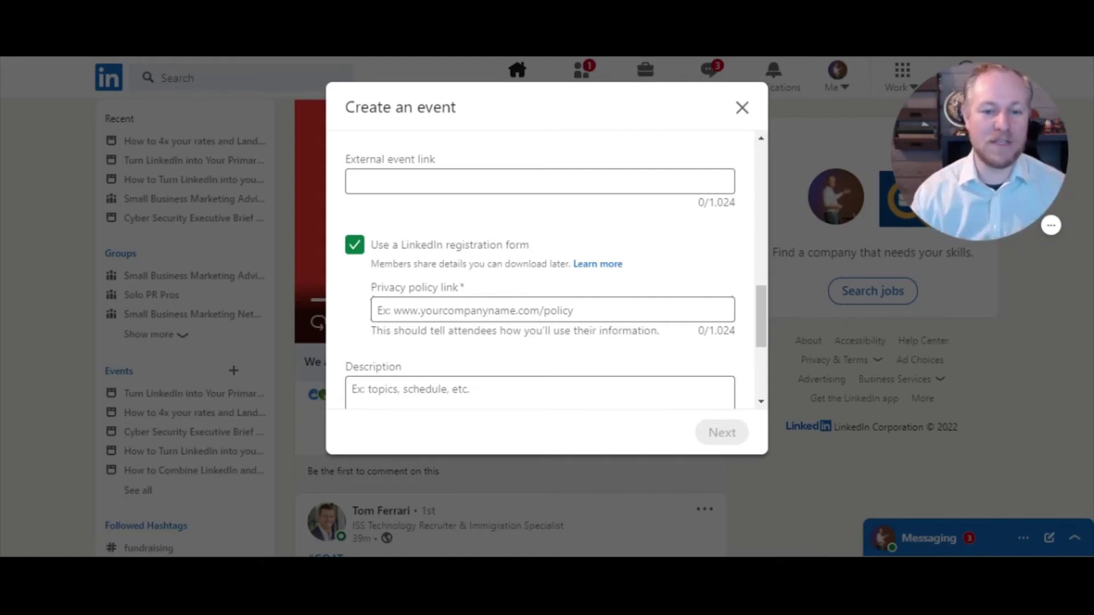
- Uncheck 'Add end date and time', leaving only the 2/1/2022 01:00 PM start
scroll(669, 272, "down", 4)
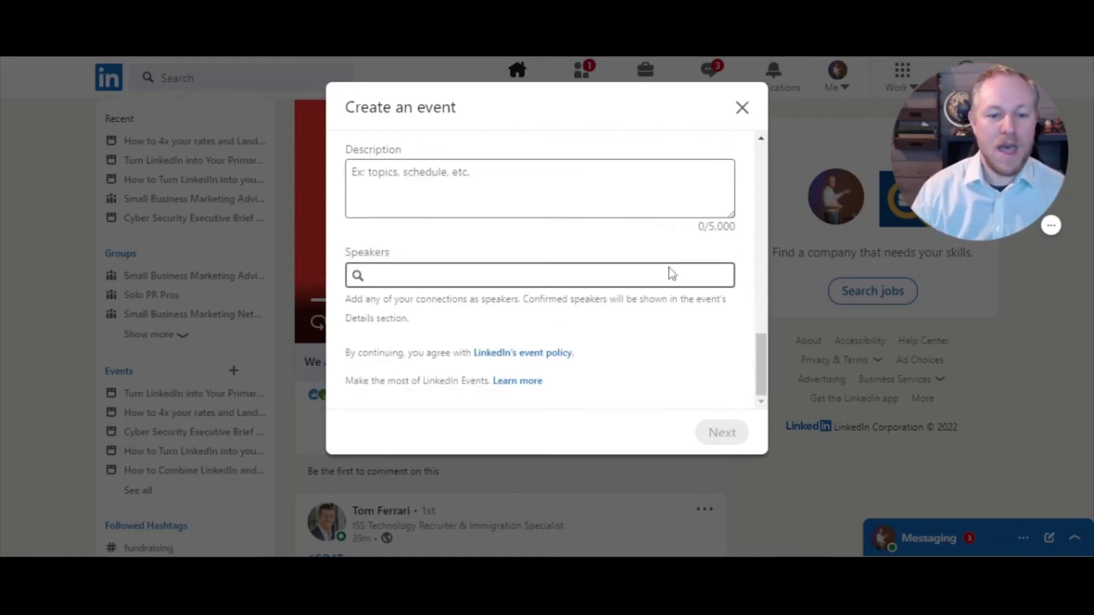
scroll(673, 274, "up", 10)
scroll(684, 280, "down", 4)
scroll(383, 254, "up", 1)
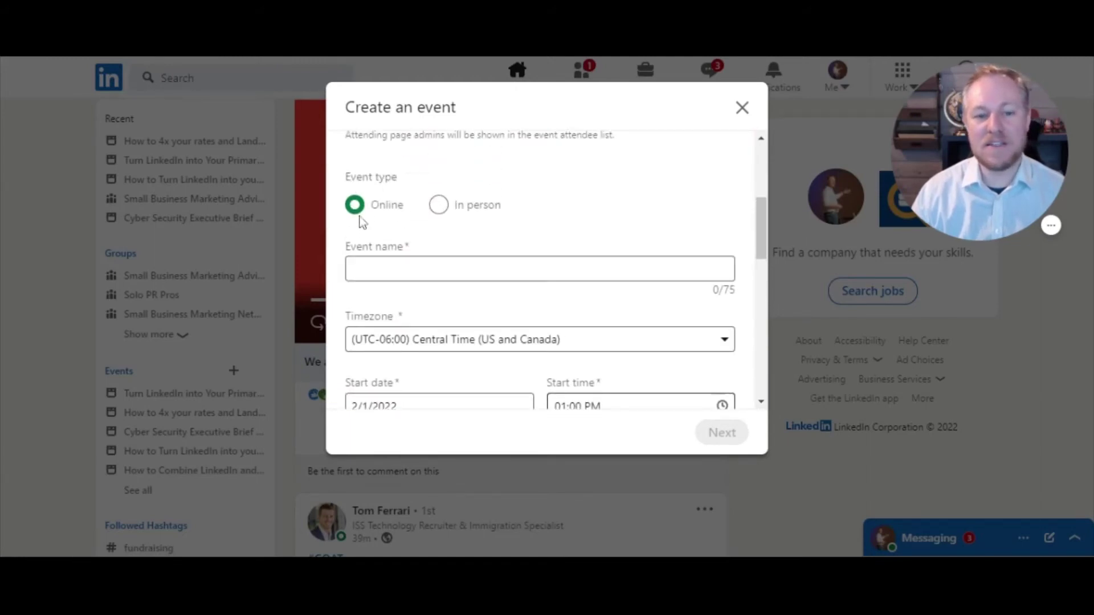
left_click(393, 268)
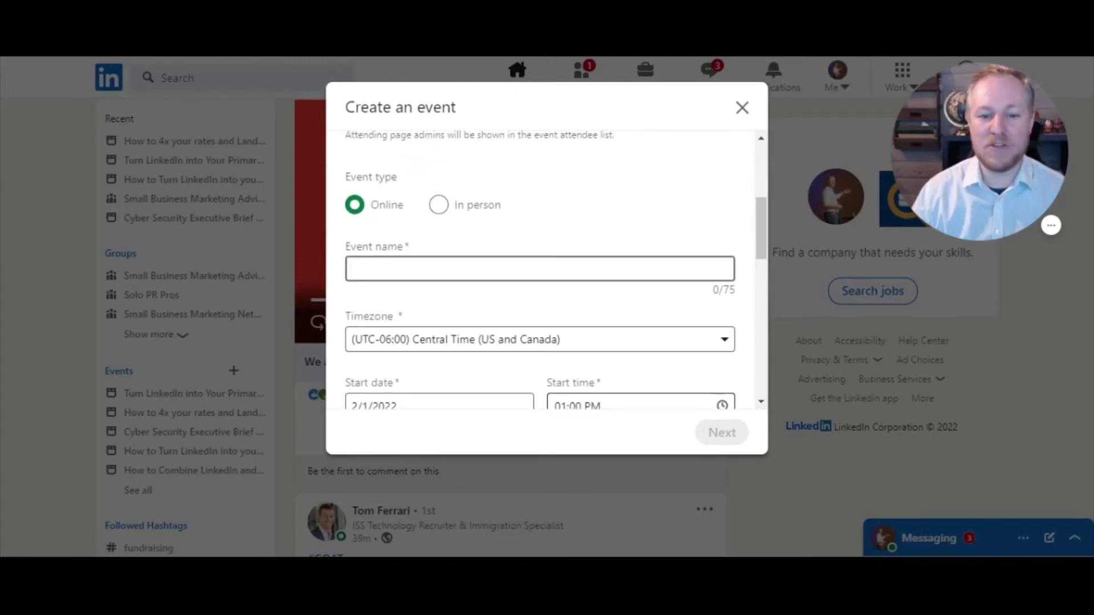
left_click(653, 212)
scroll(613, 223, "down", 1)
scroll(614, 222, "down", 1)
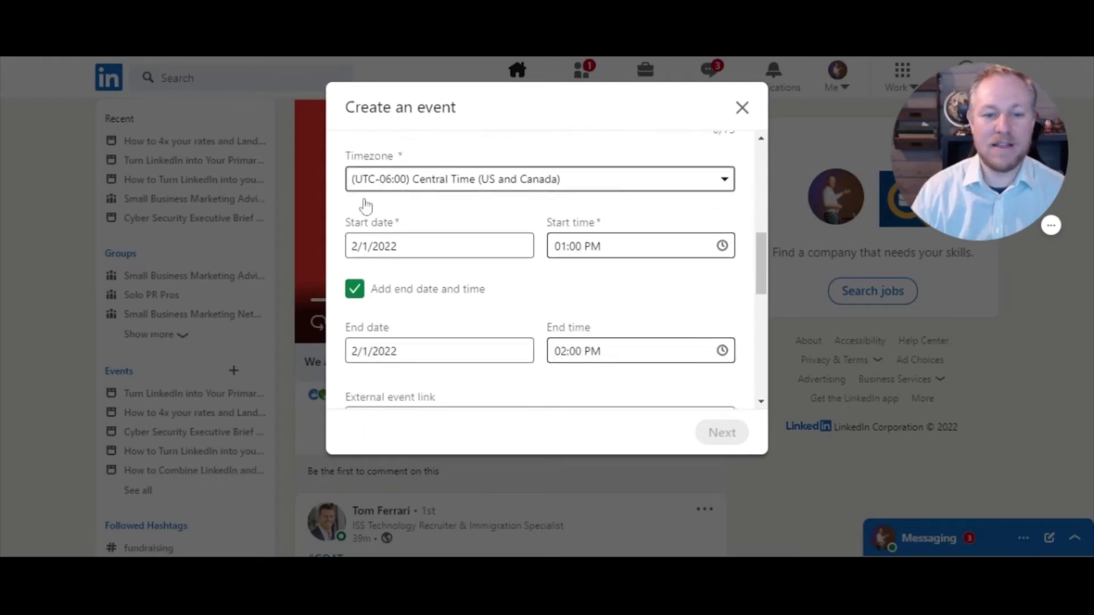
left_click(359, 296)
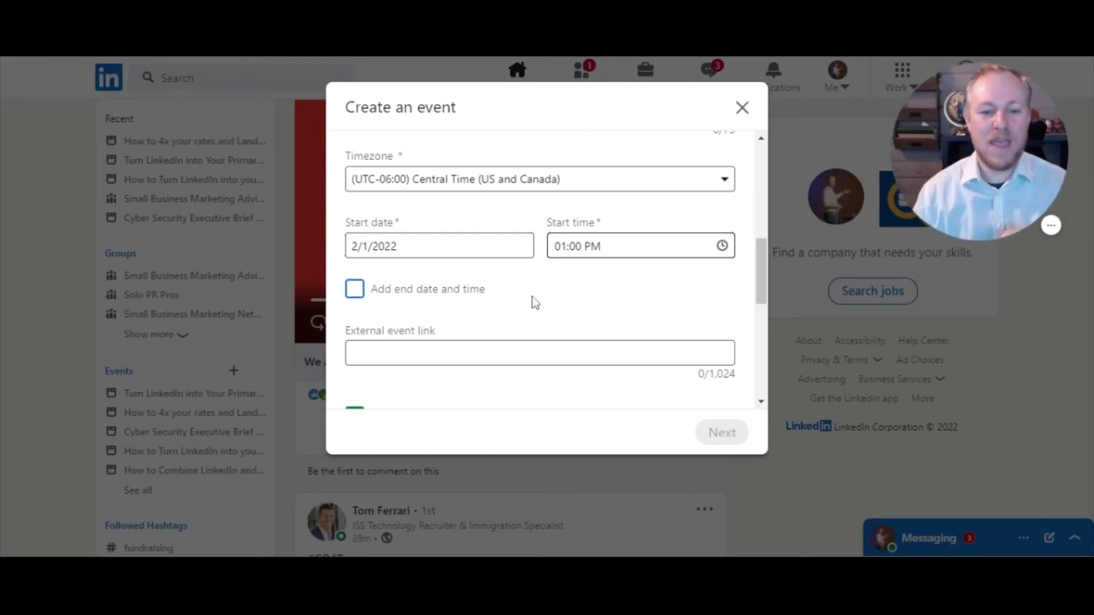
left_click_drag(345, 331, 438, 332)
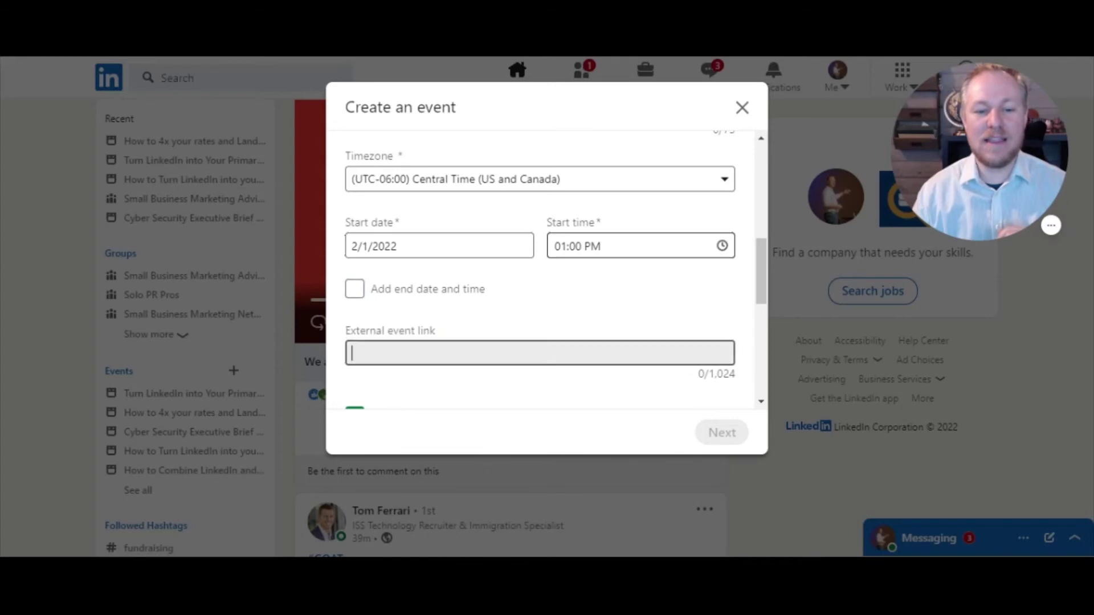
left_click(529, 325)
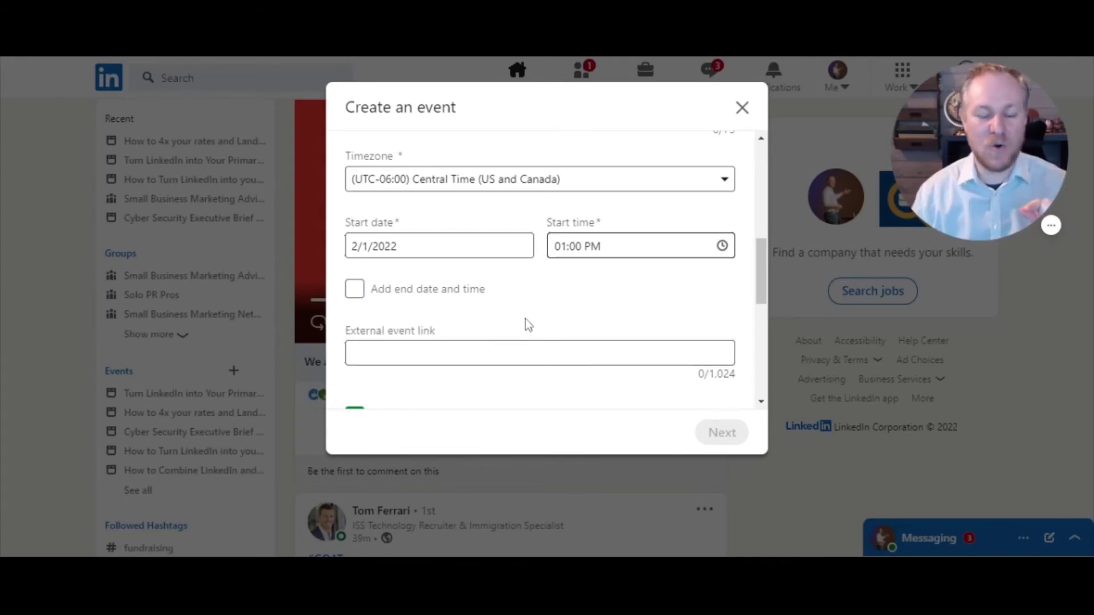
left_click(417, 348)
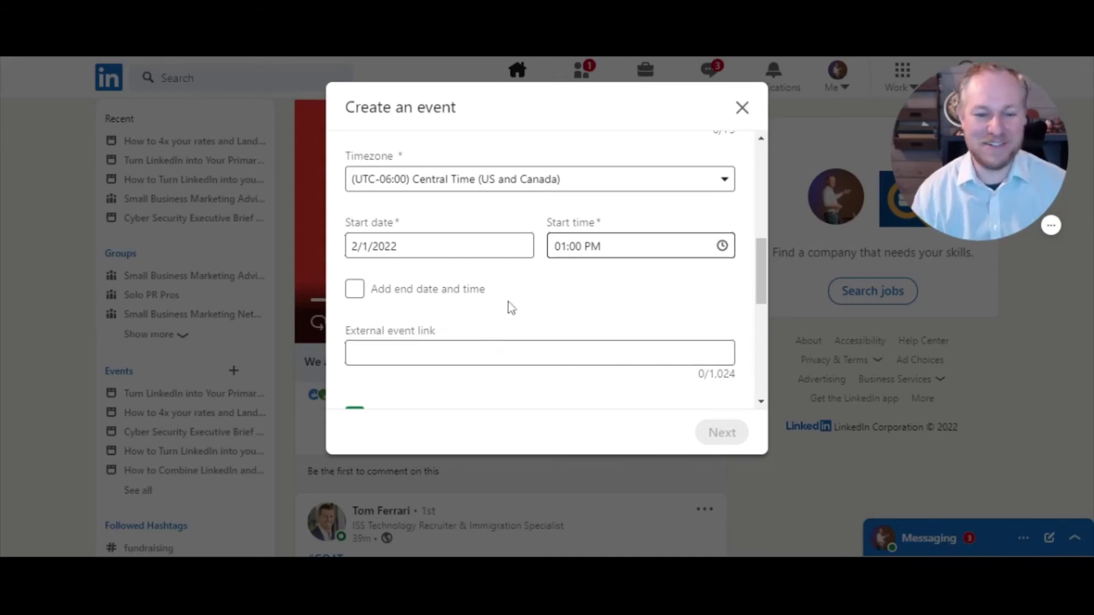
- Scroll the Create an event form down to the empty Description and Speakers fields
scroll(539, 302, "down", 4)
scroll(546, 303, "down", 3)
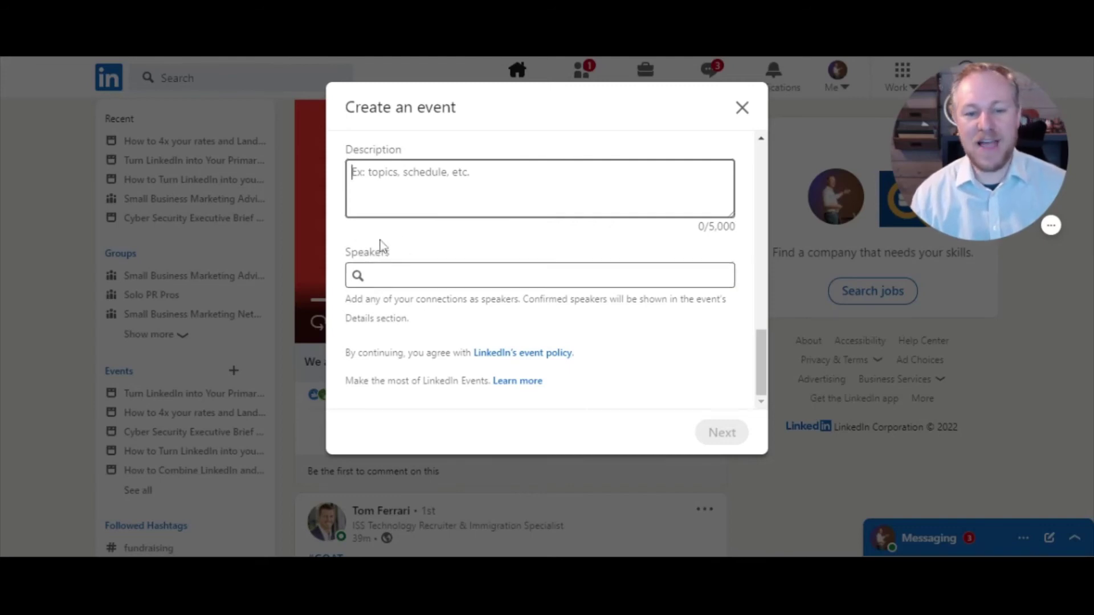
- Search the Speakers field for the organizer's name and add their profile as speaker
left_click(359, 275)
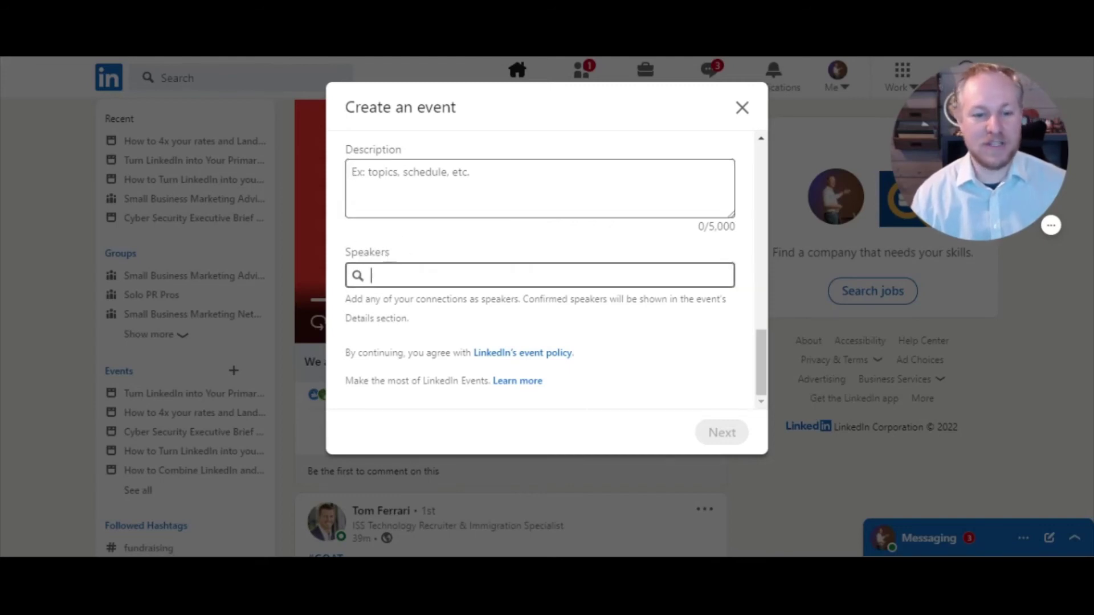
type("craig")
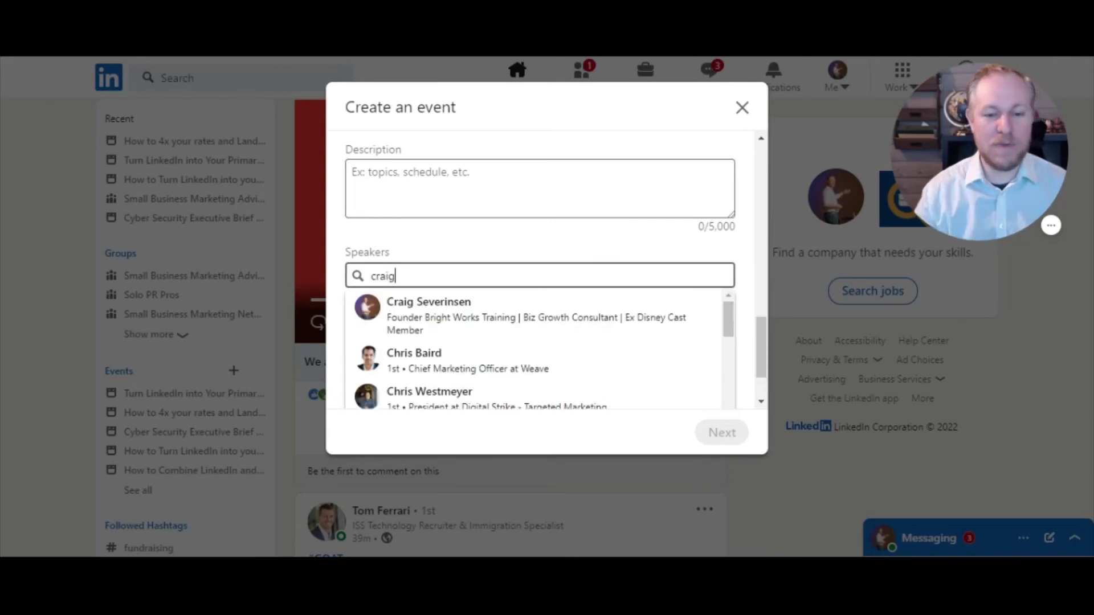
left_click(481, 311)
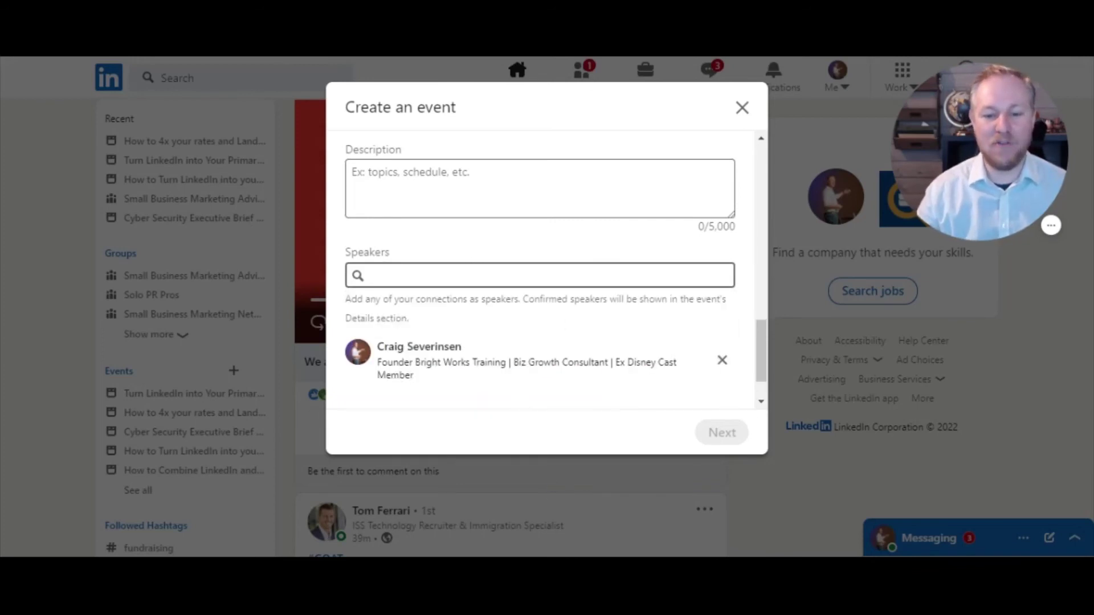
scroll(567, 404, "down", 1)
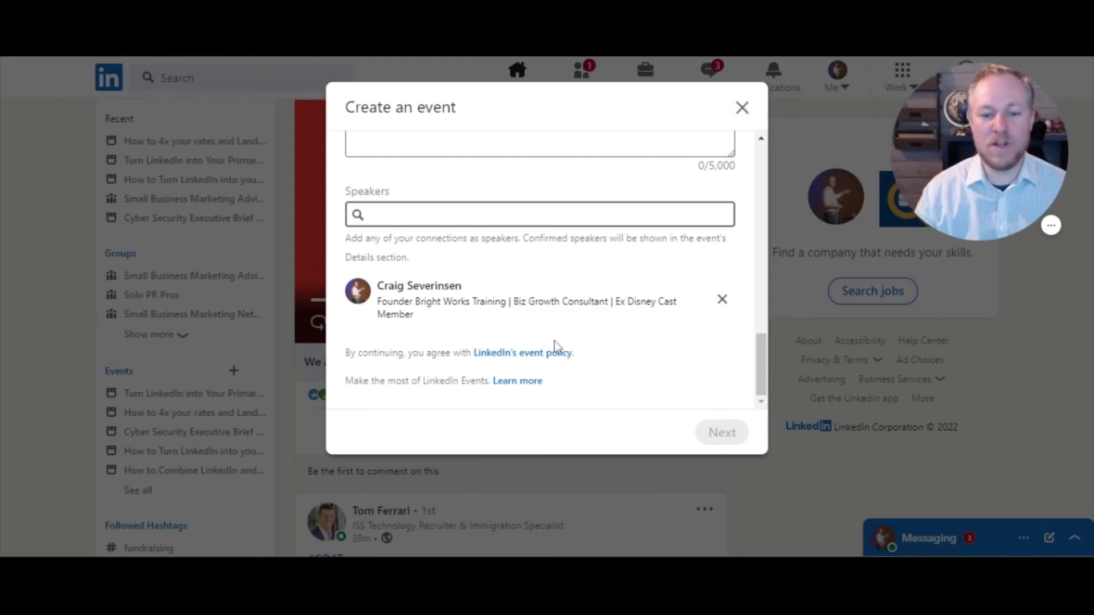
scroll(559, 348, "up", 3)
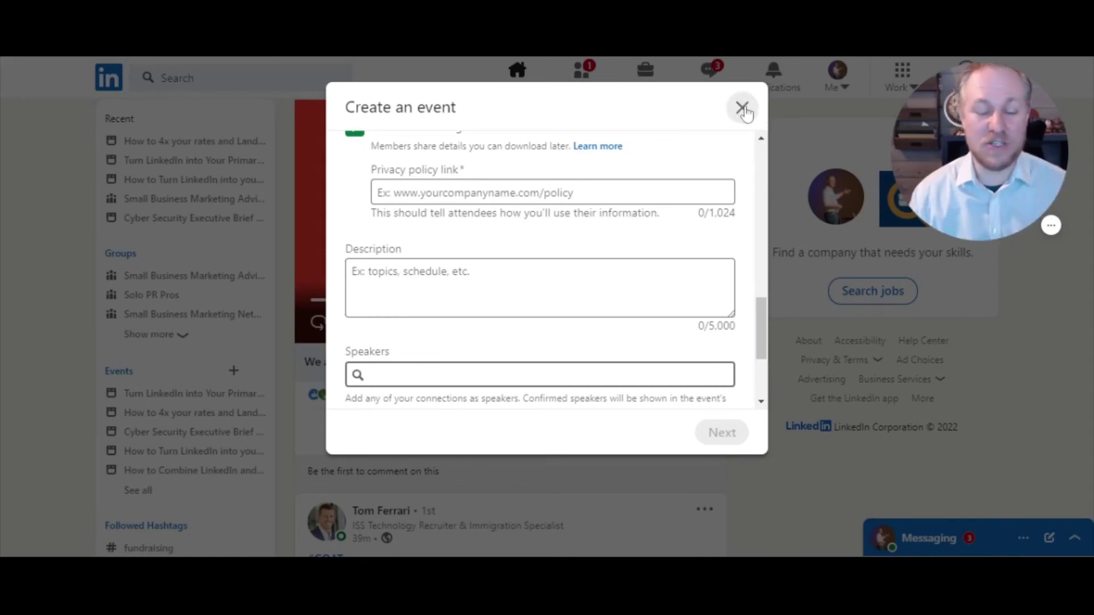
scroll(547, 268, "down", 3)
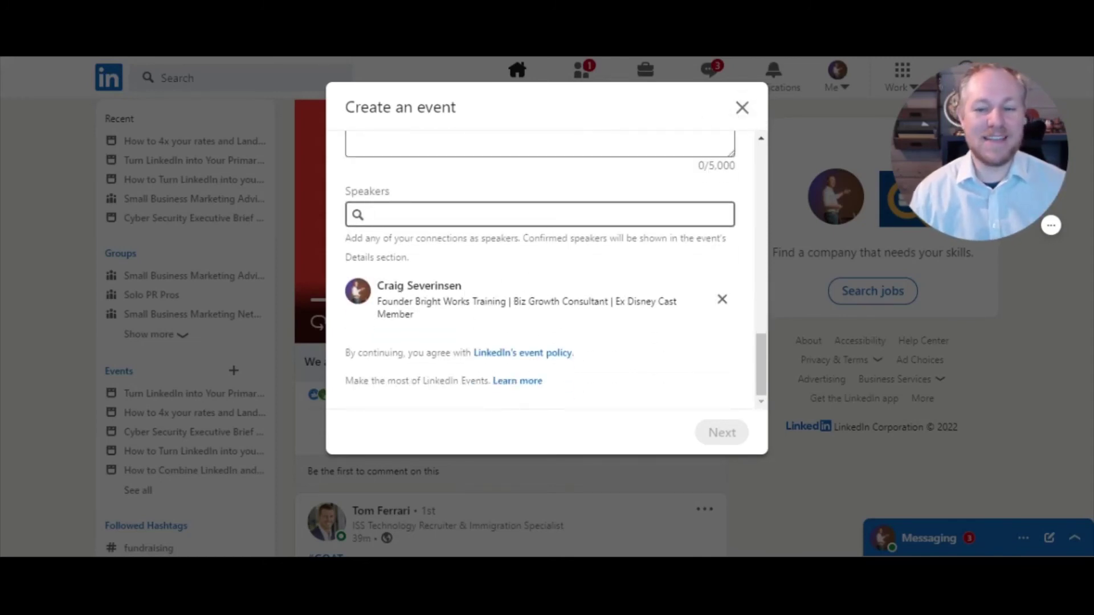
- Discard the draft event and open the existing 'How to 4x your rates' event
left_click(742, 109)
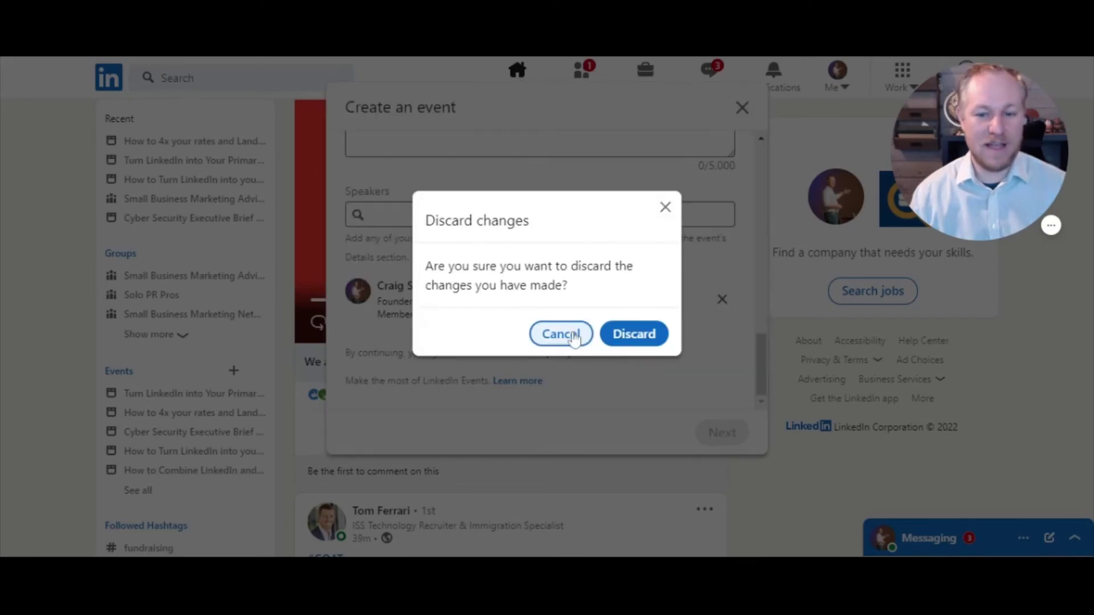
left_click(631, 345)
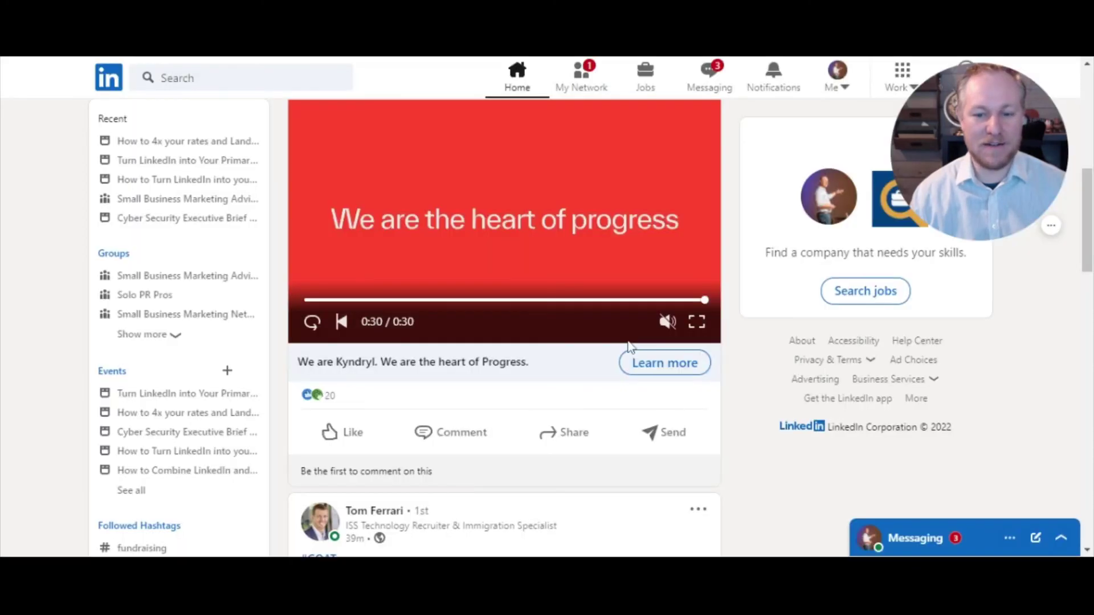
left_click(173, 421)
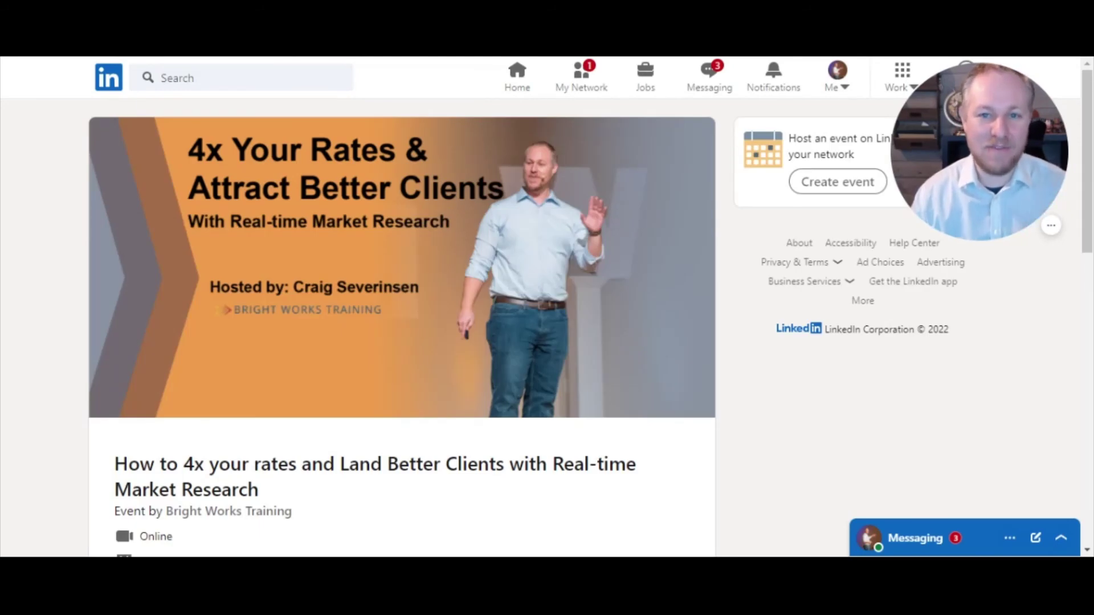
- Expand the event's full description and open the listed speaker's profile
scroll(535, 269, "down", 10)
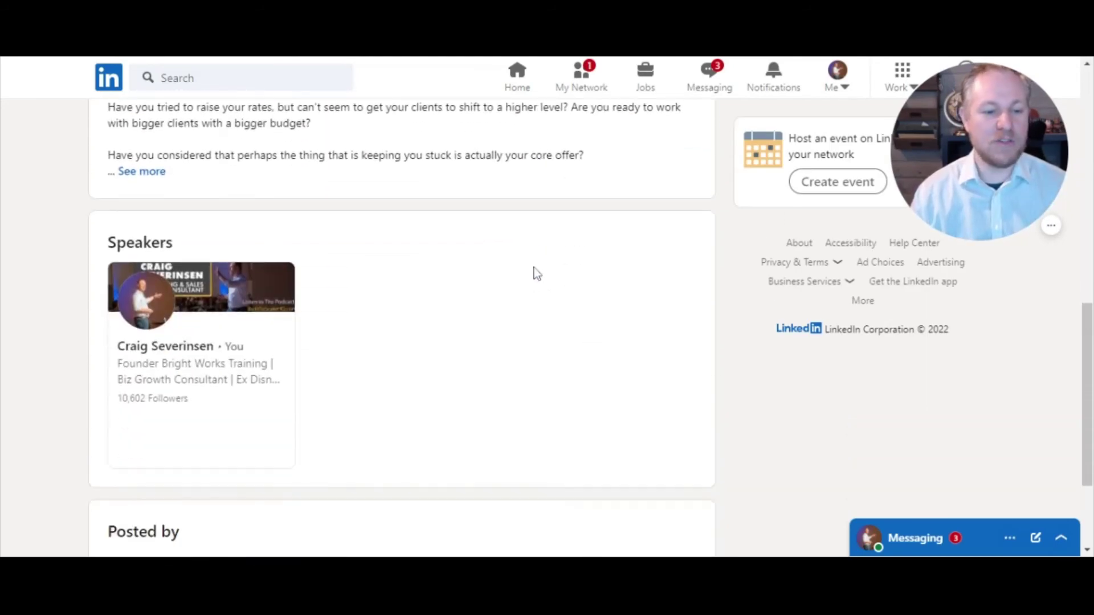
scroll(534, 272, "down", 1)
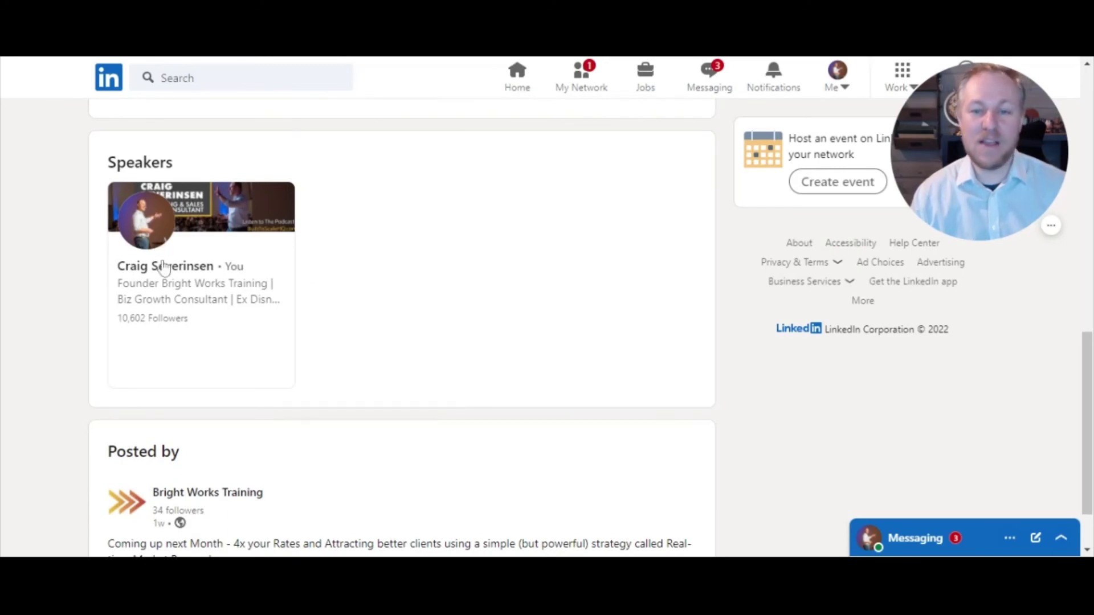
scroll(406, 370, "up", 5)
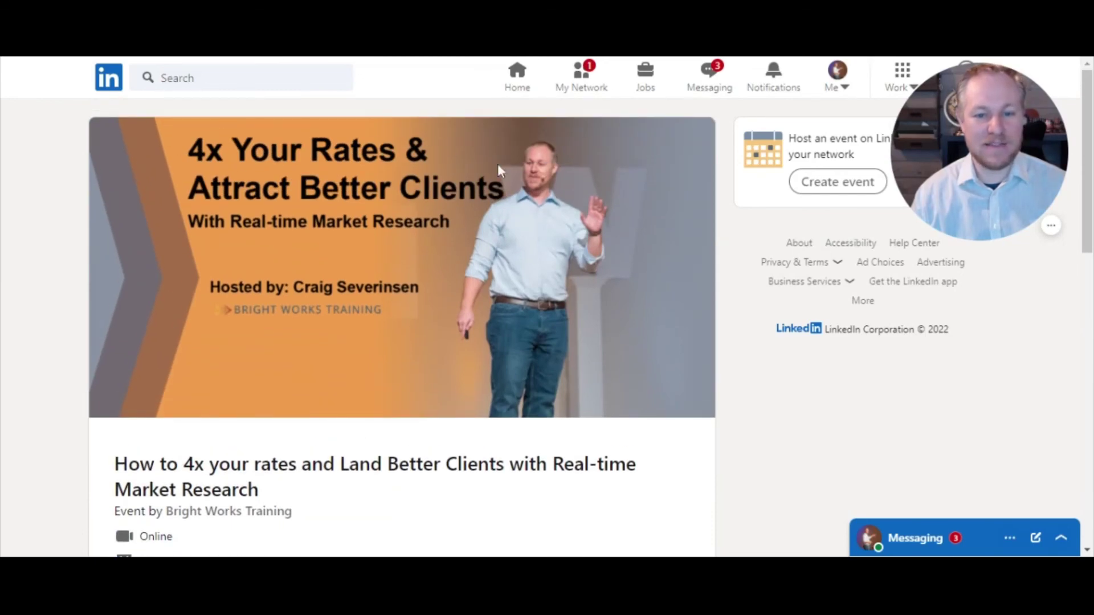
scroll(288, 296, "down", 4)
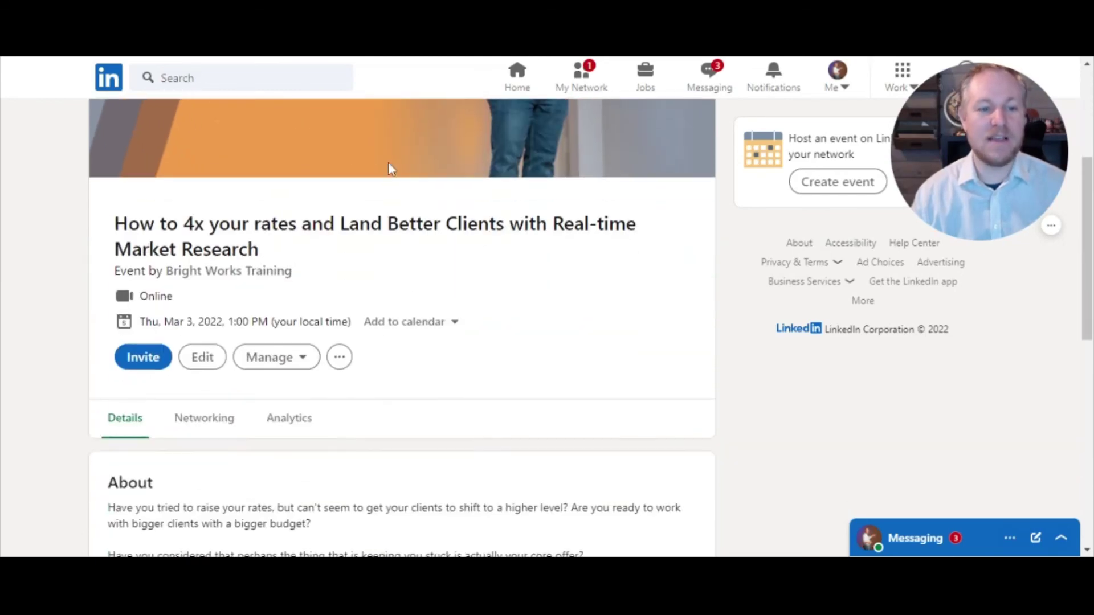
scroll(385, 302, "down", 2)
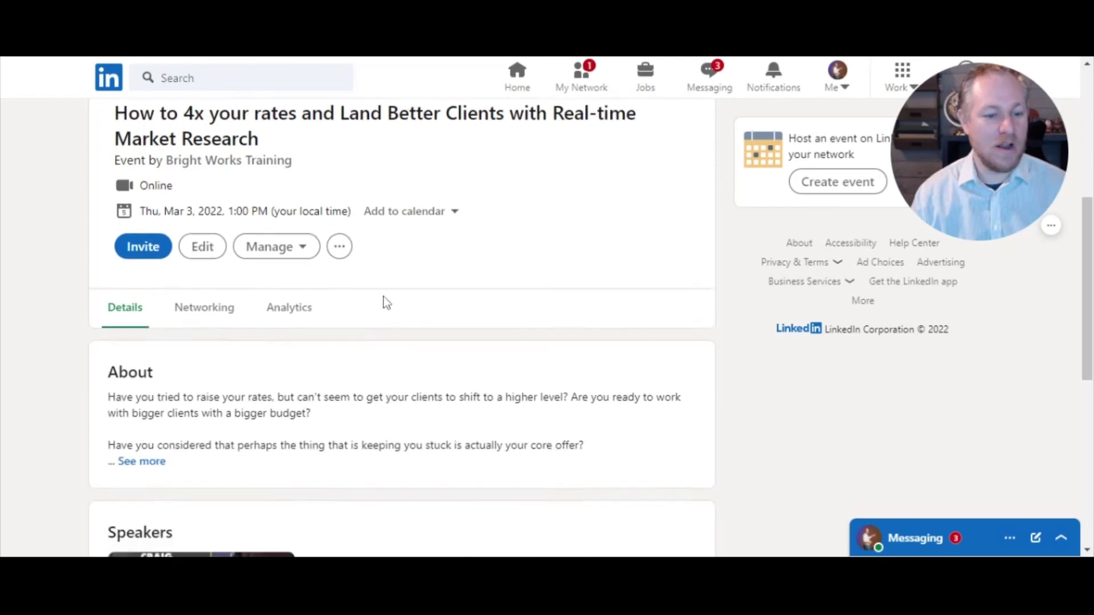
scroll(385, 285, "down", 2)
left_click(150, 340)
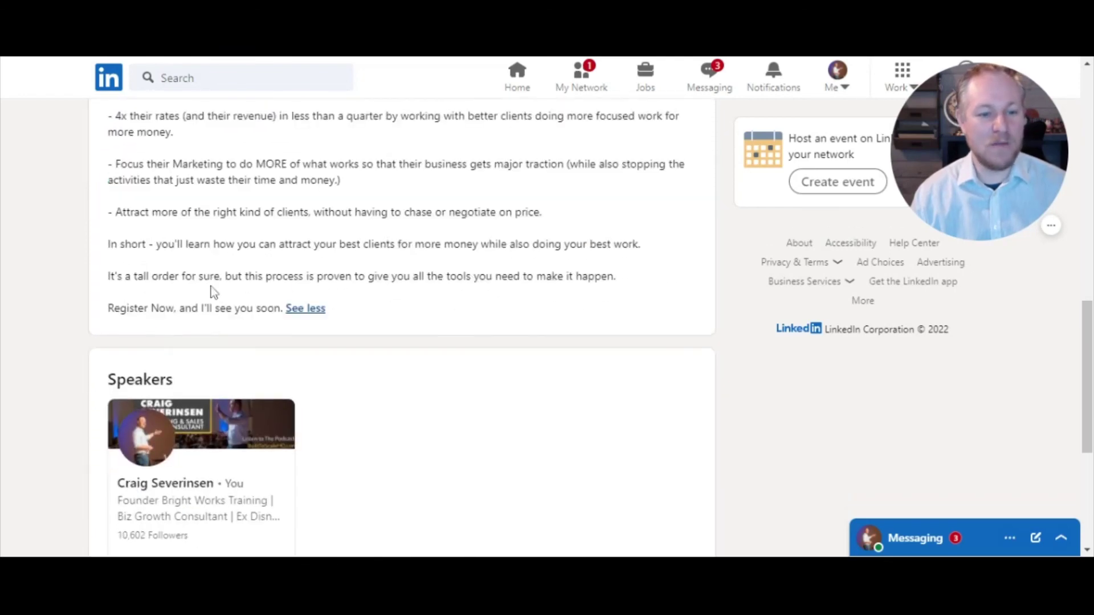
scroll(214, 292, "down", 3)
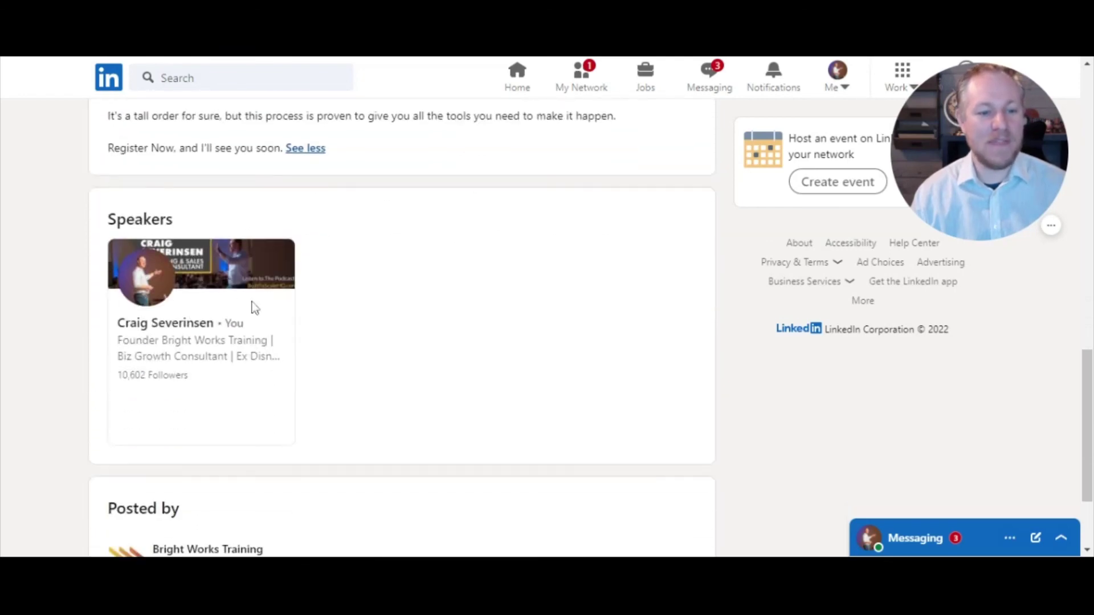
left_click(158, 293)
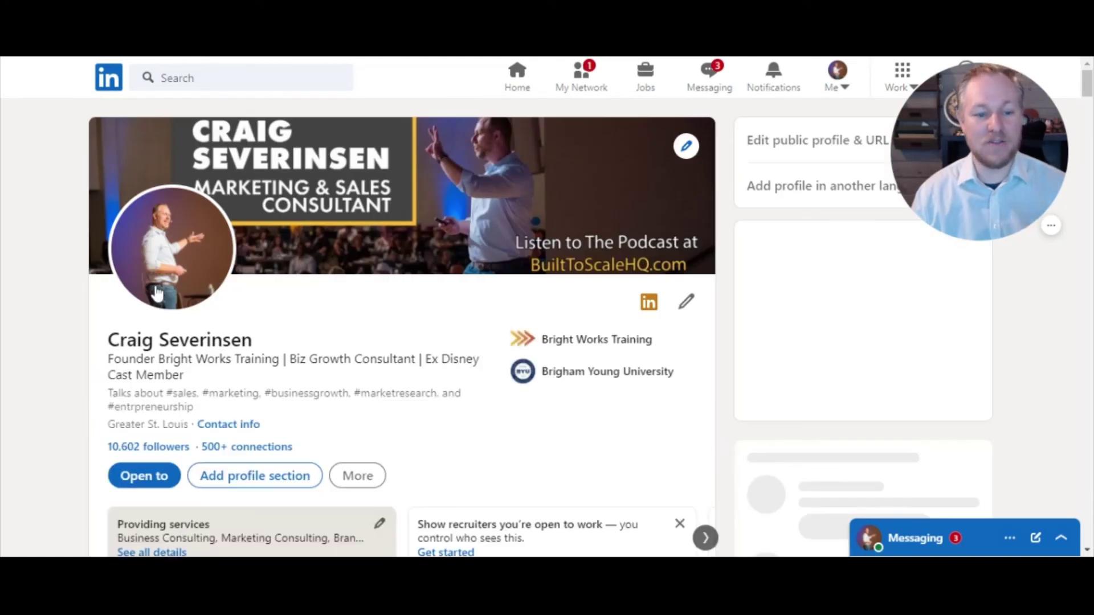
- Go back to the Bright Works Training 'How to 4x your rates' event page and scroll through it
scroll(156, 291, "down", 6)
scroll(155, 291, "up", 4)
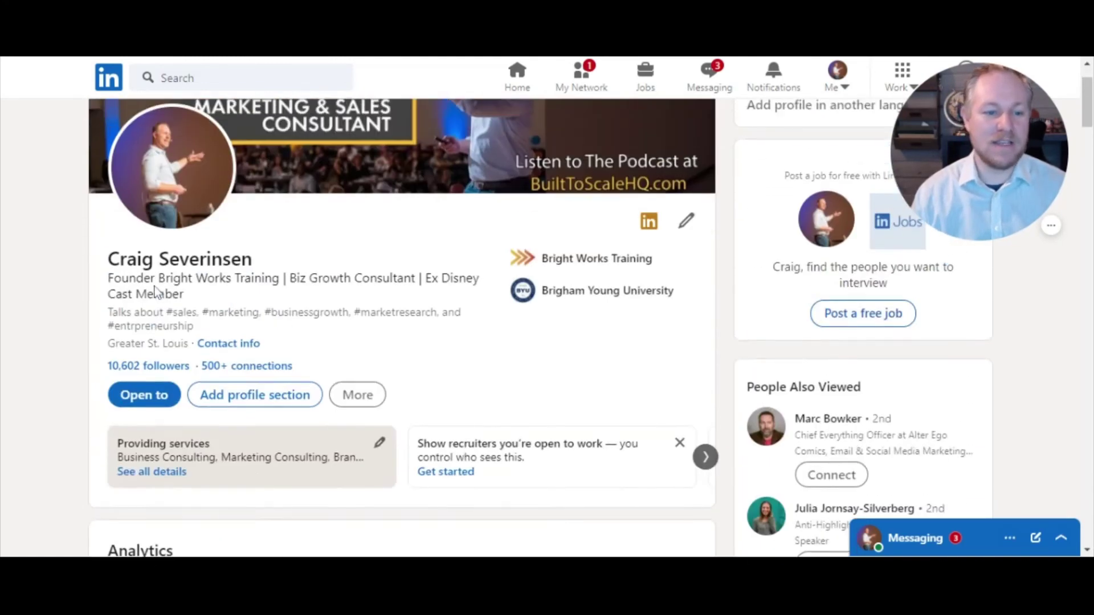
scroll(153, 285, "up", 2)
left_click(251, 423)
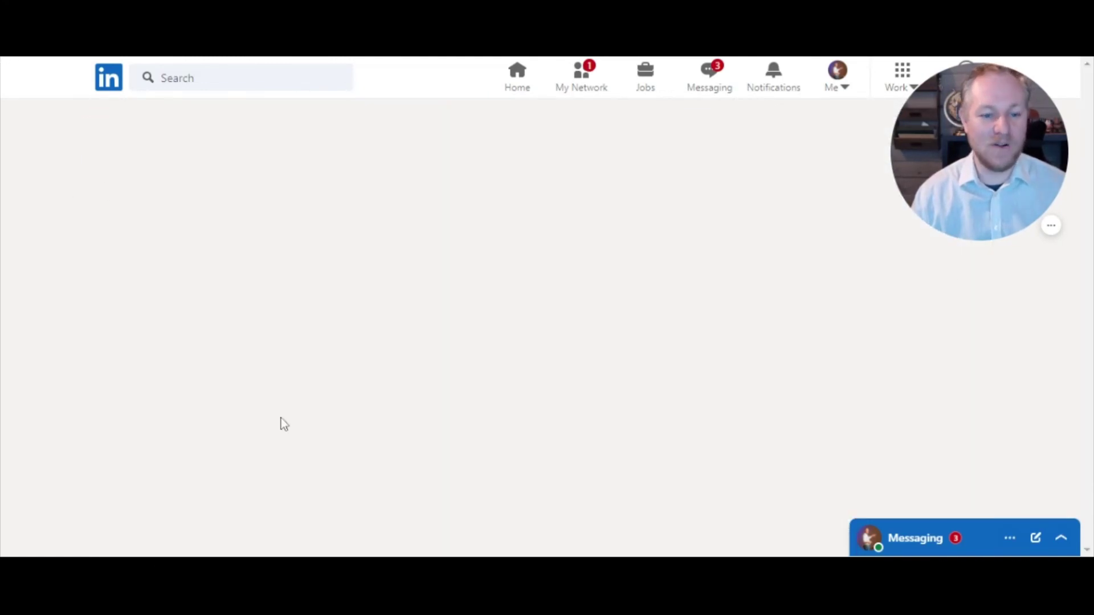
scroll(270, 453, "down", 8)
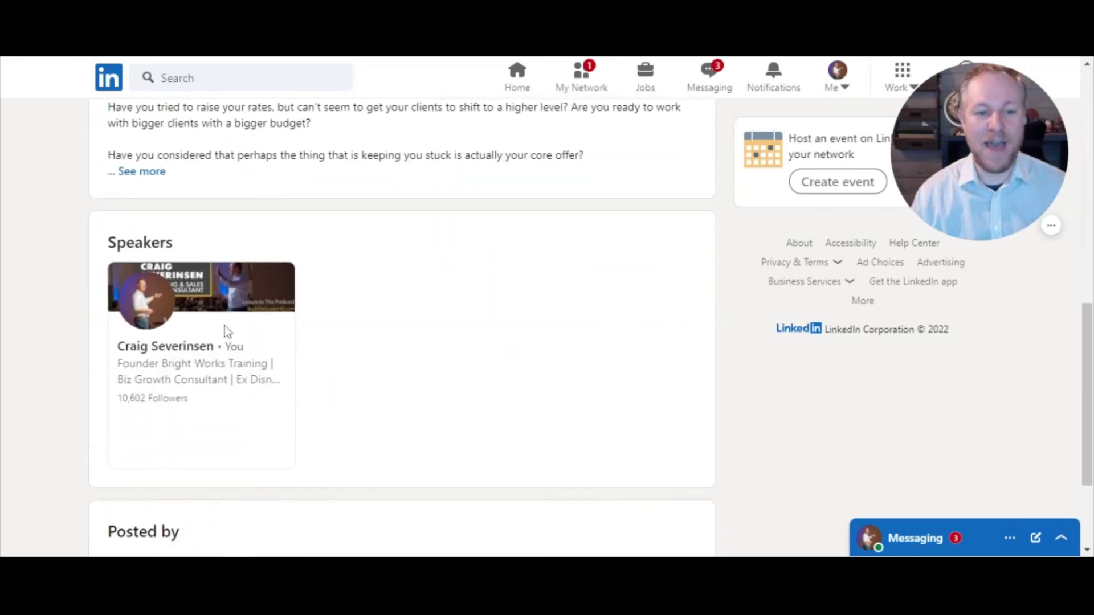
scroll(610, 443, "up", 8)
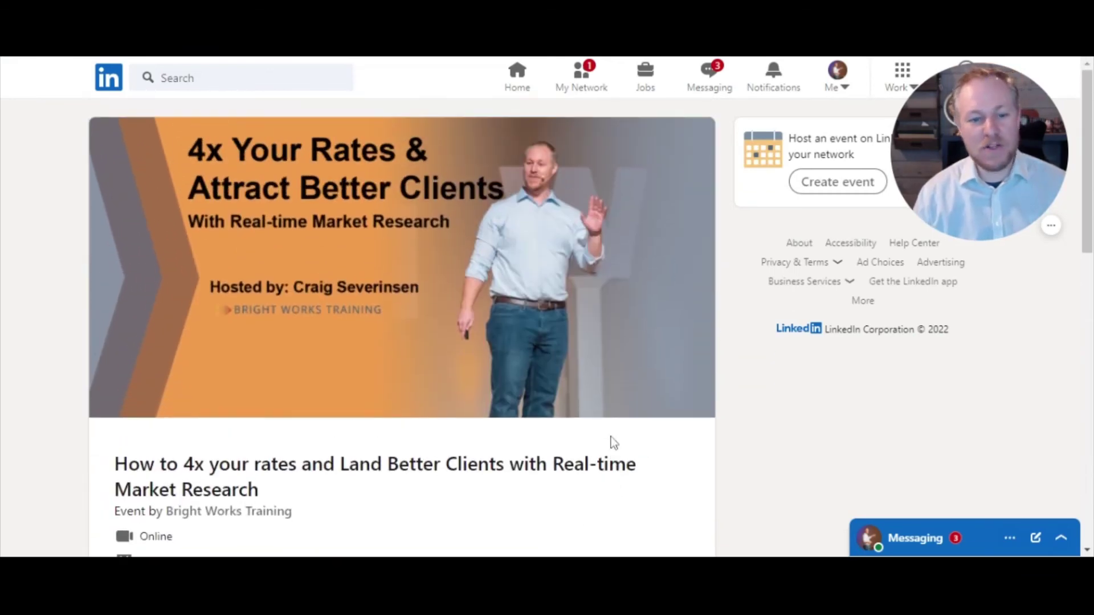
scroll(614, 443, "down", 5)
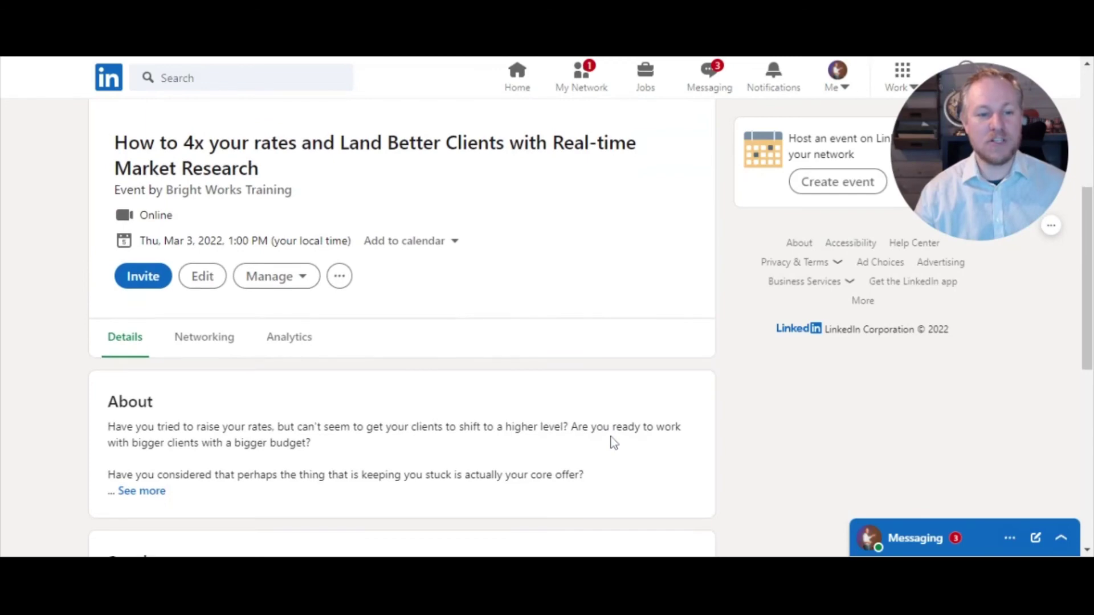
scroll(612, 443, "down", 6)
scroll(611, 442, "up", 6)
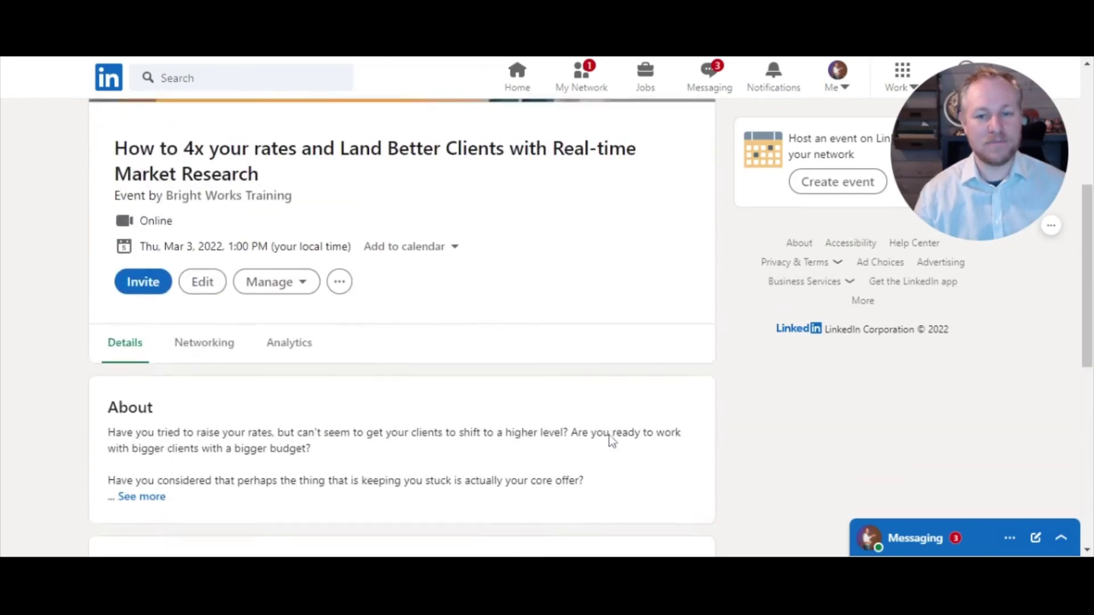
scroll(613, 442, "up", 5)
left_click(957, 221)
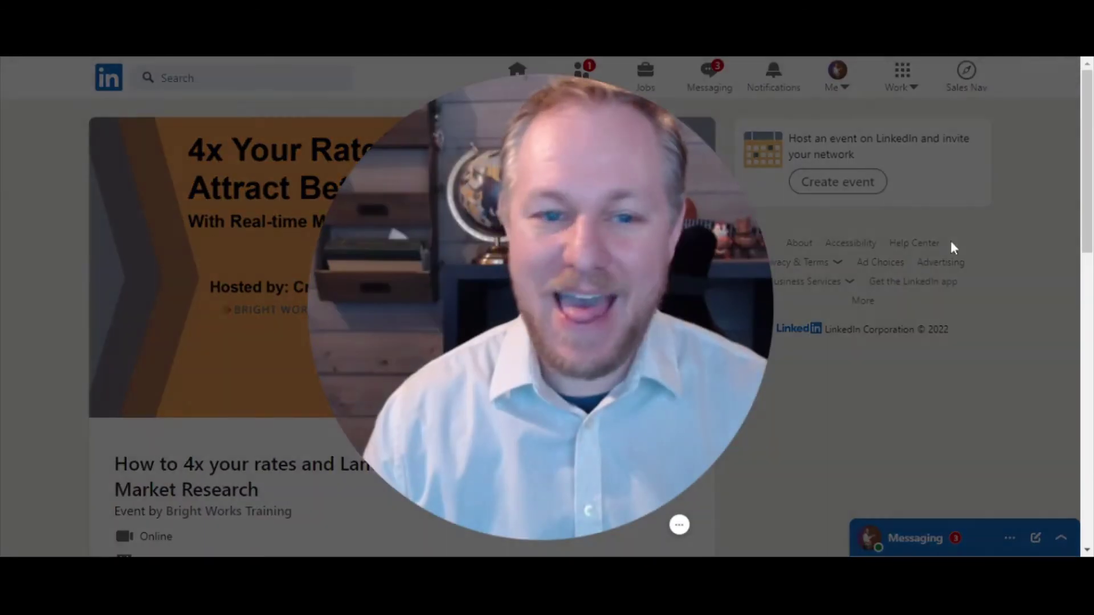
left_click(680, 527)
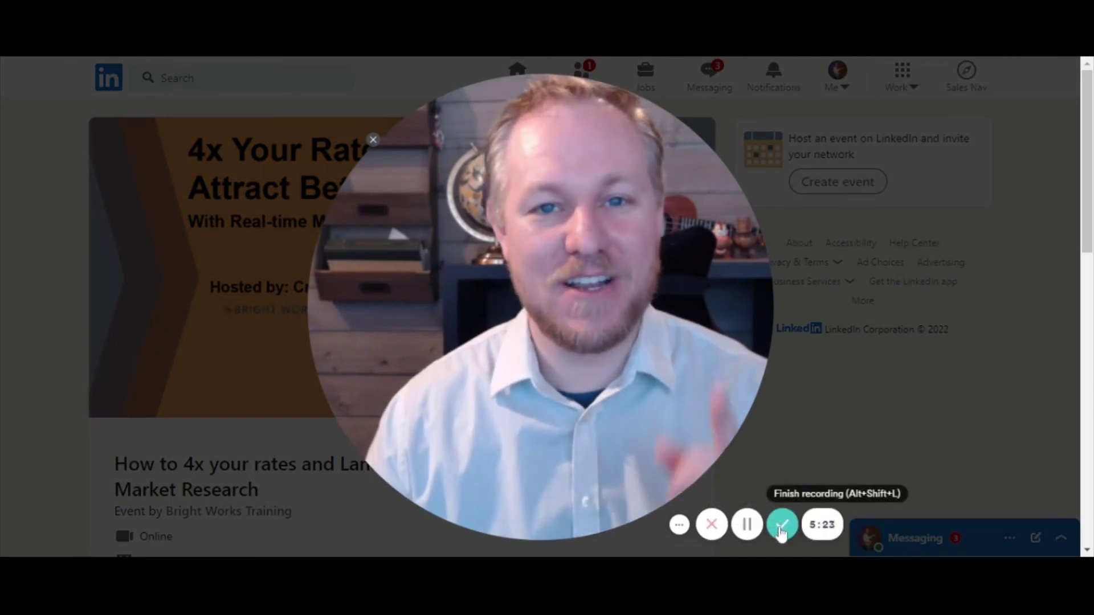